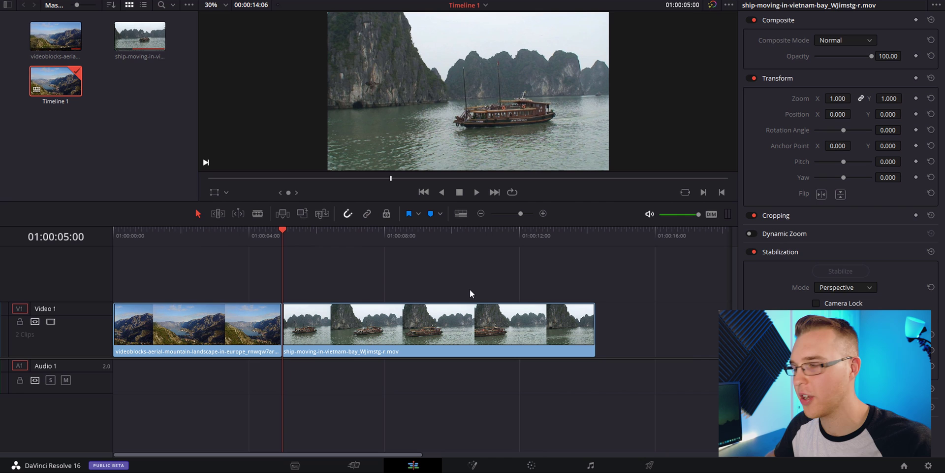
Zoom the timeline and split the mountain clip two frames before the cut.
scroll(300, 319, up, 3)
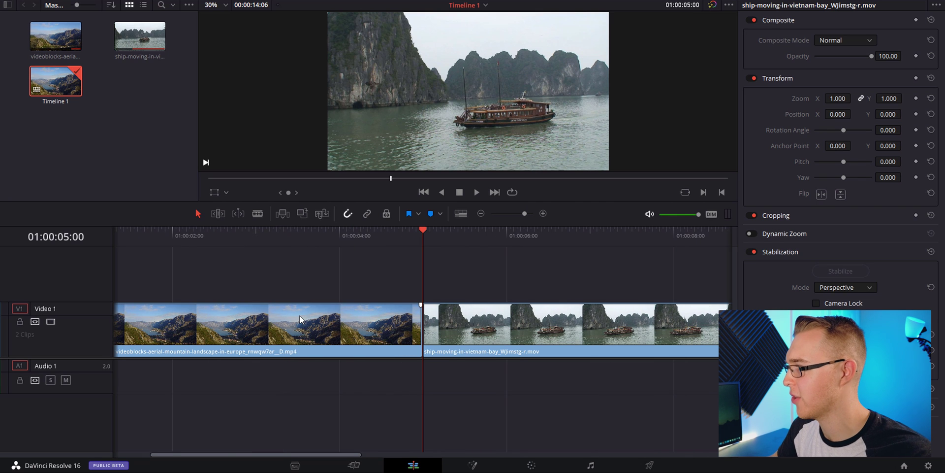
scroll(304, 312, up, 1)
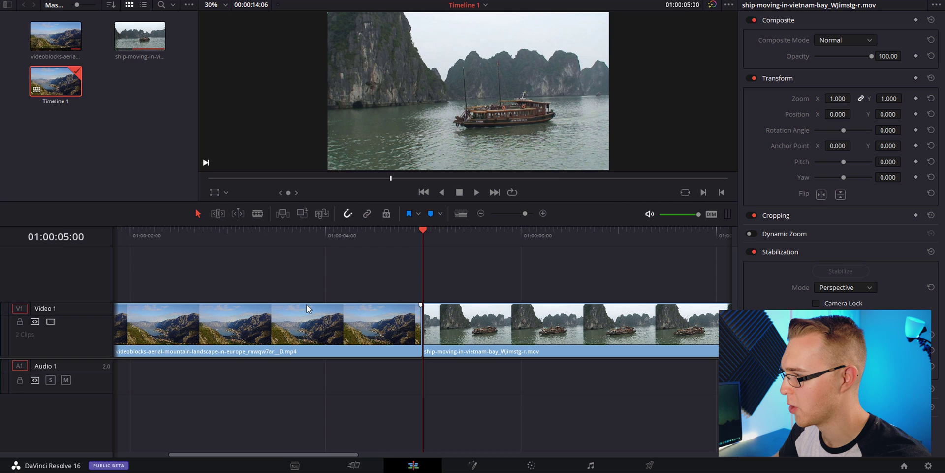
key(Left)
key(Left)
key(Left)
key(Left)
key(Left)
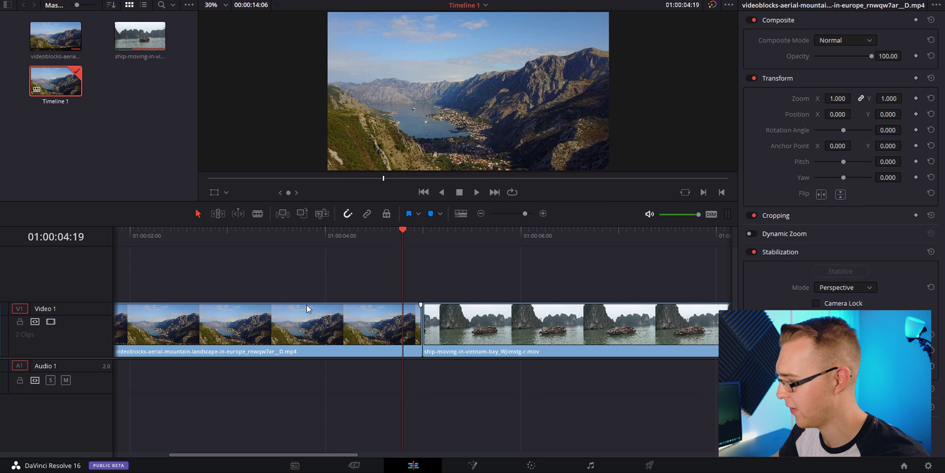
key(Left)
key(ctrl+b)
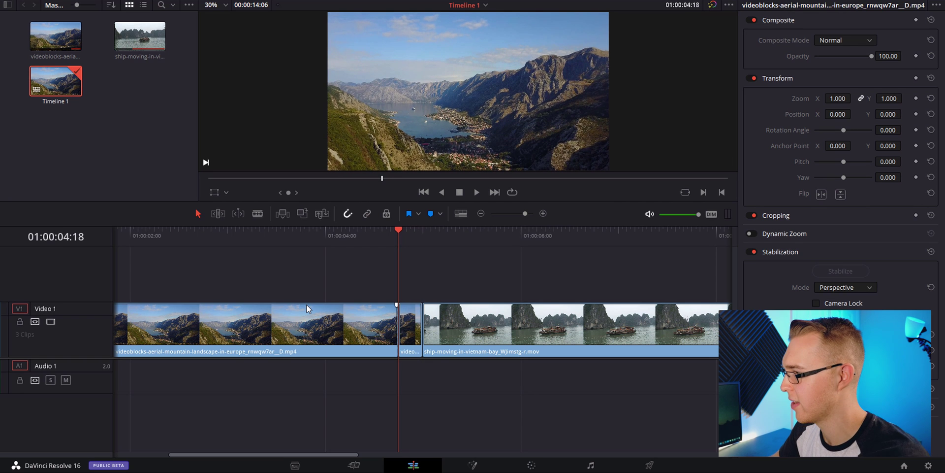
Split off the boat clip's opening frames and stack them with the short mountain piece on V2/V1.
drag(554, 337, 534, 287)
click(425, 243)
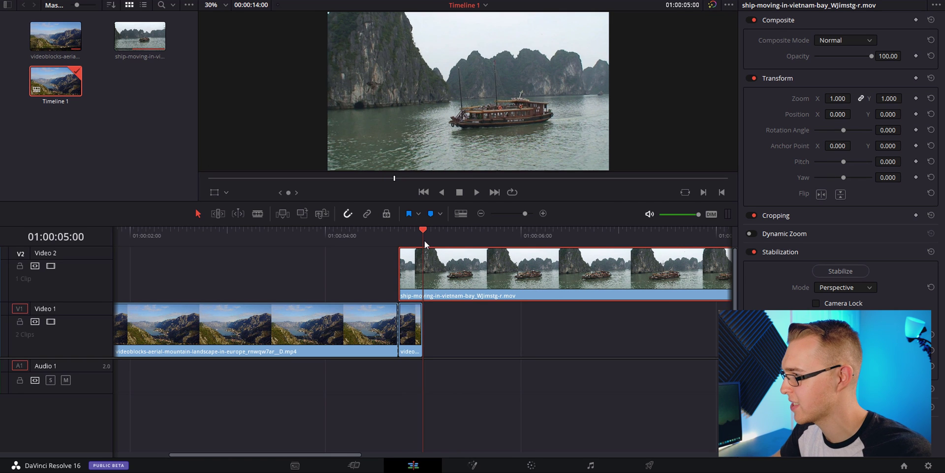
key(ctrl+b)
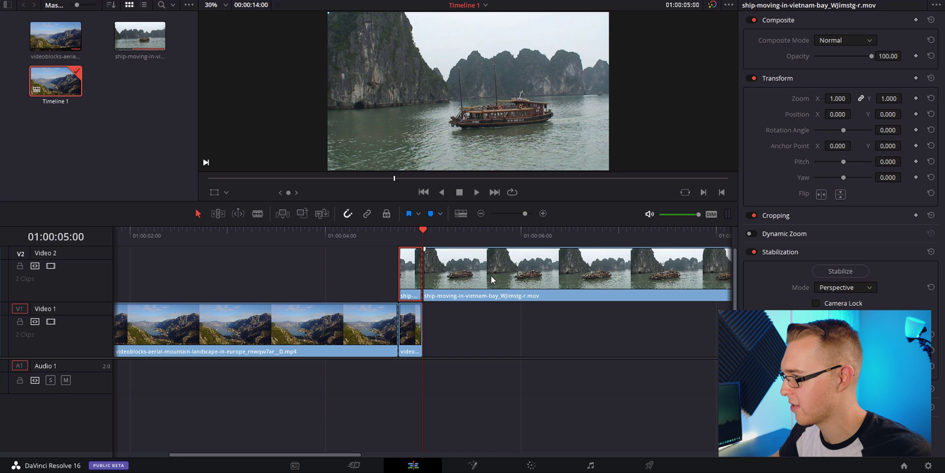
drag(491, 276, 491, 328)
mouse_move(408, 270)
mouse_down()
mouse_move(439, 265)
mouse_move(411, 270)
mouse_up()
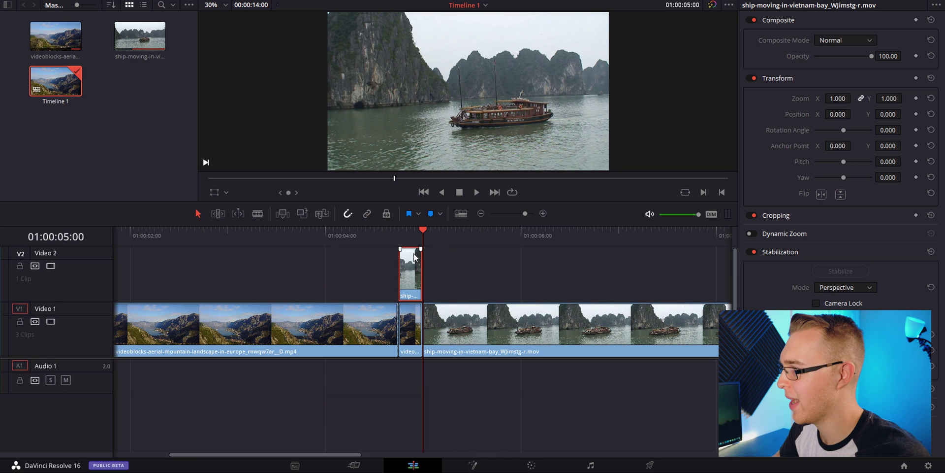
drag(414, 329, 401, 274)
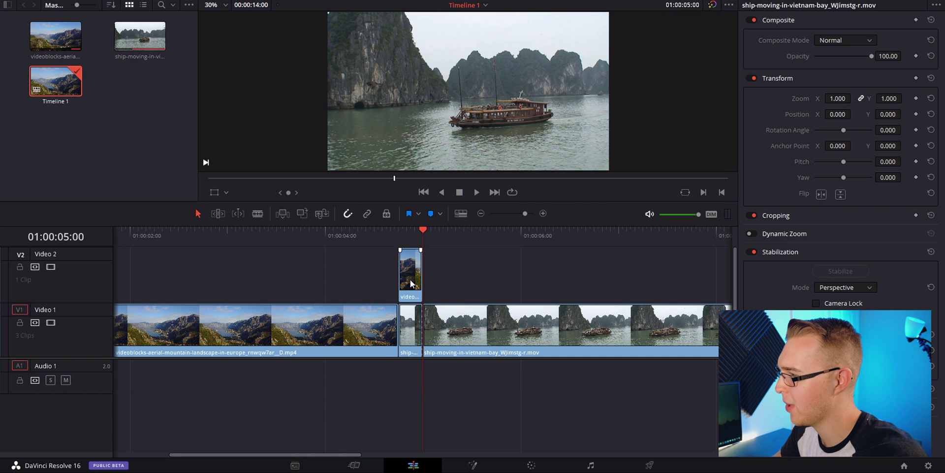
Combine the two short pieces into Fusion Clip 1 and park the playhead on it.
ctrl+click(411, 323)
right_click(411, 323)
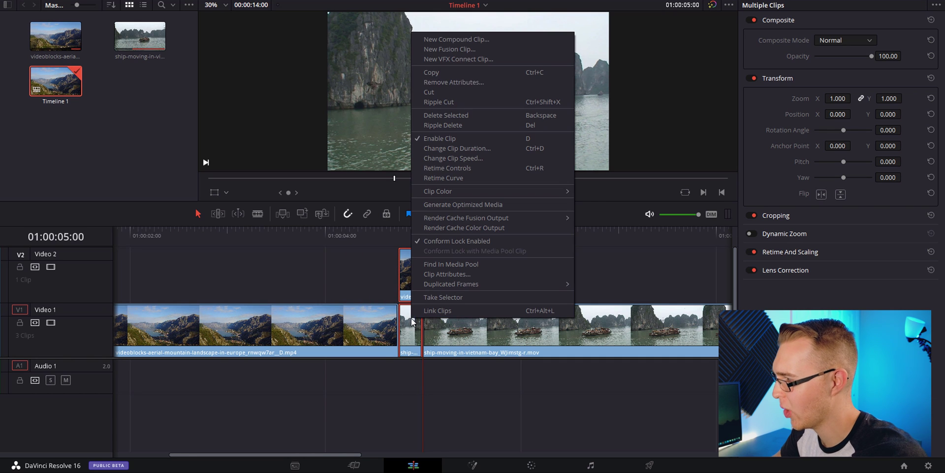
click(460, 50)
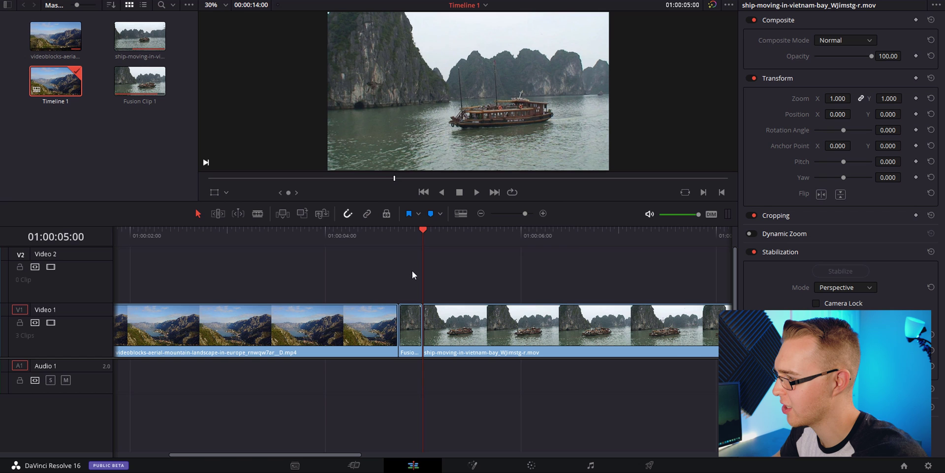
click(406, 235)
key(ctrl+equal)
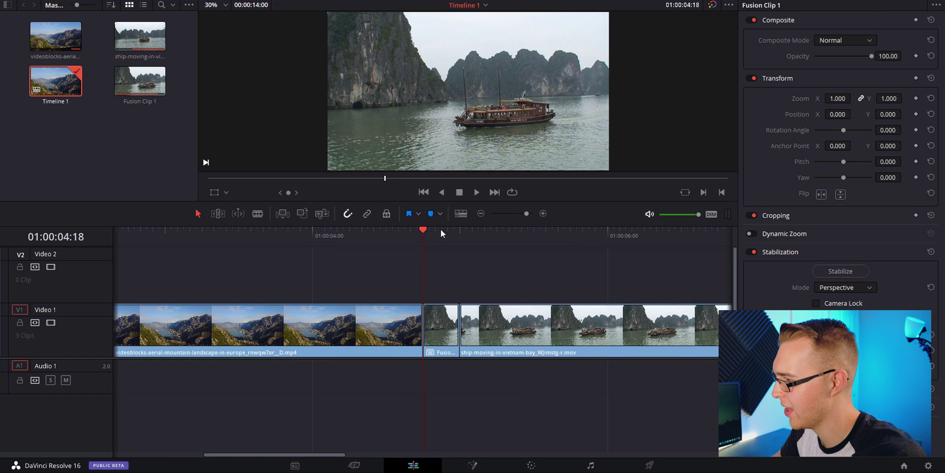
click(441, 233)
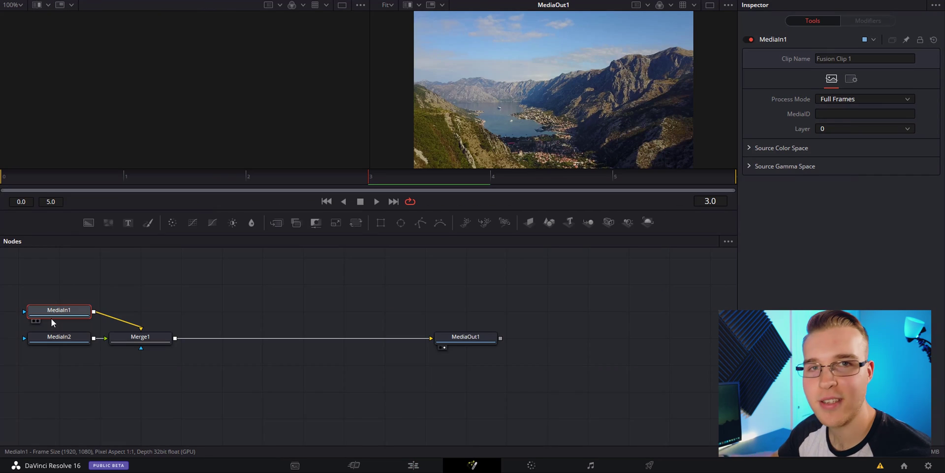
mouse_move(51, 318)
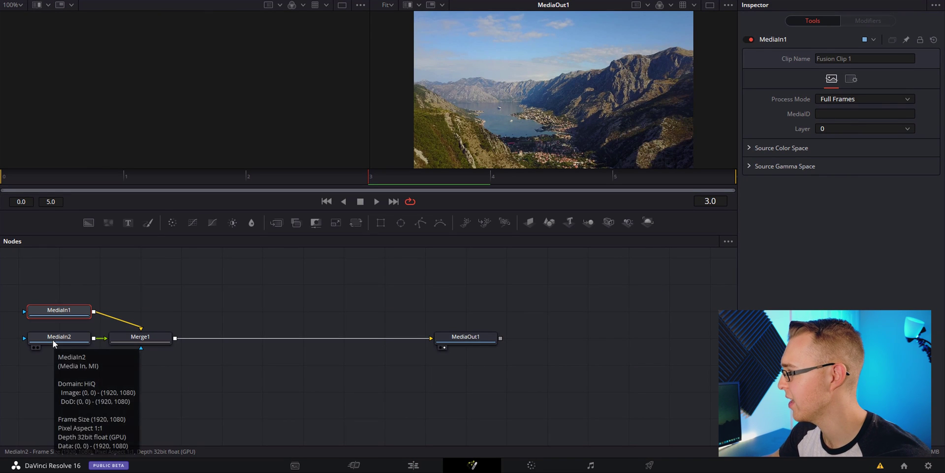
View MediaIn1 and MediaIn2 in viewers 1 and 2, then rename them boat and mtn.
click(52, 343)
click(59, 311)
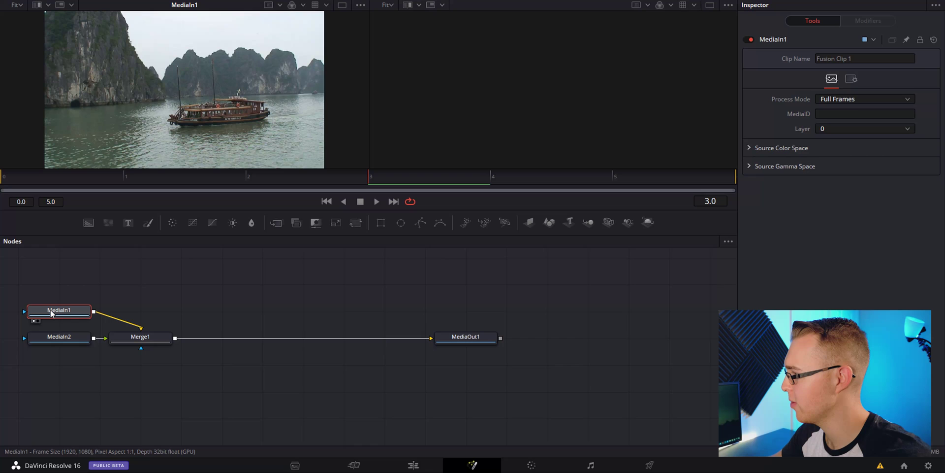
key(1)
click(59, 340)
key(2)
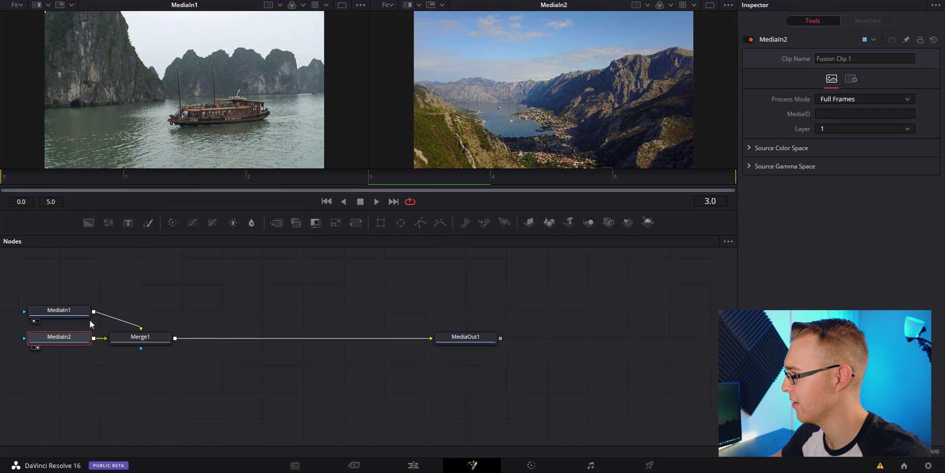
click(66, 310)
key(F2)
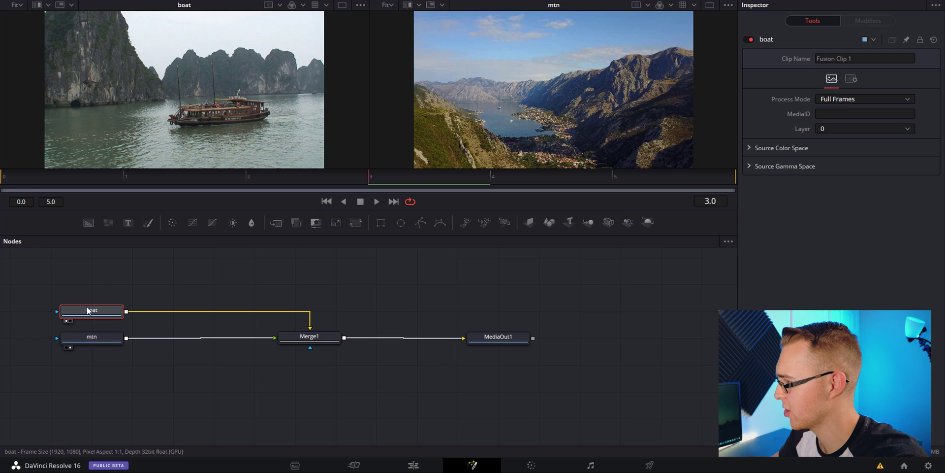
Add Transform1 after the boat input and Transform2 after the mtn input.
click(359, 222)
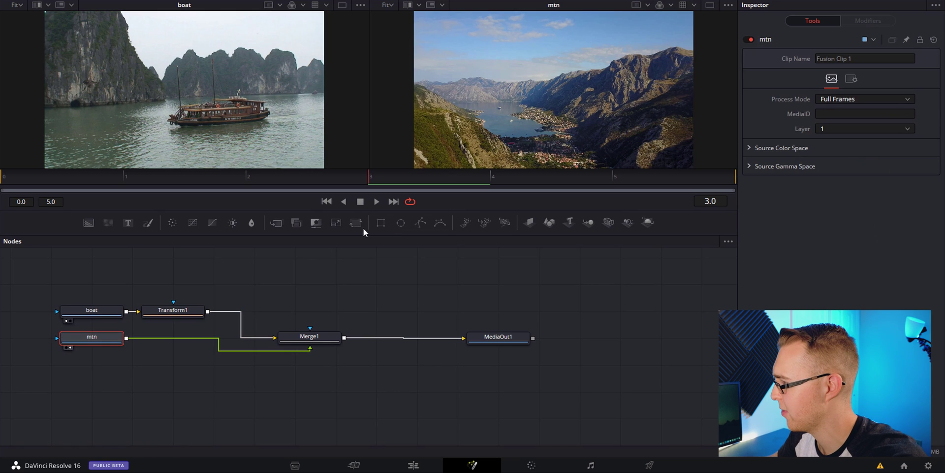
click(424, 296)
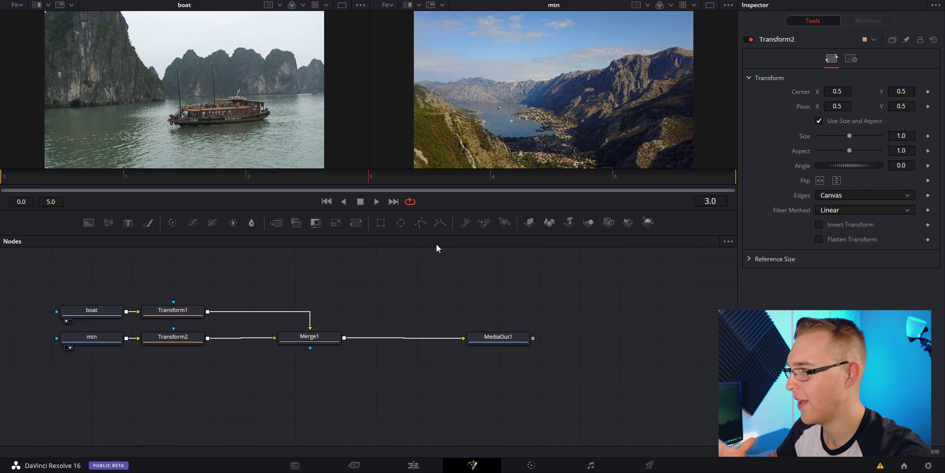
click(246, 8)
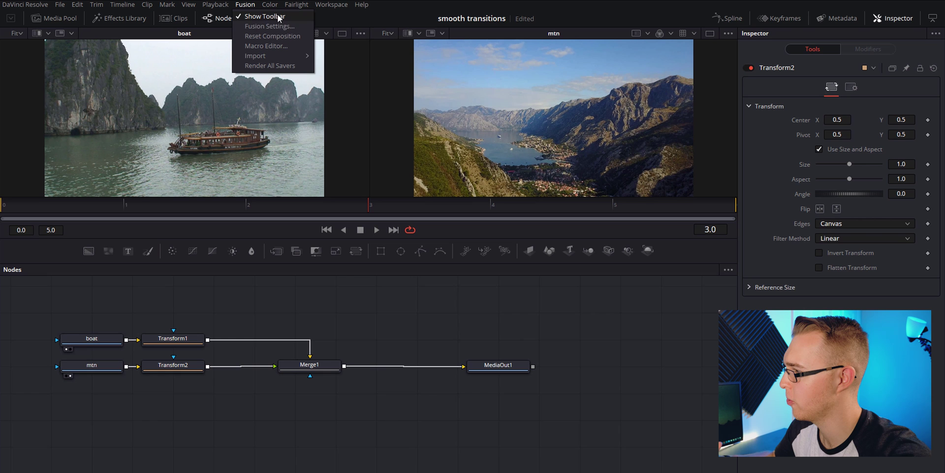
click(397, 323)
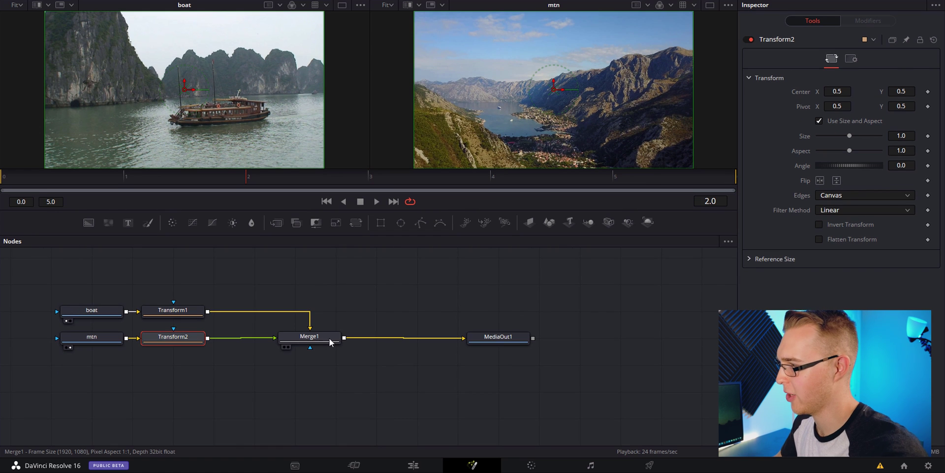
Show Merge1 in the left viewer and Transform2 in the Inspector and right viewer.
click(330, 369)
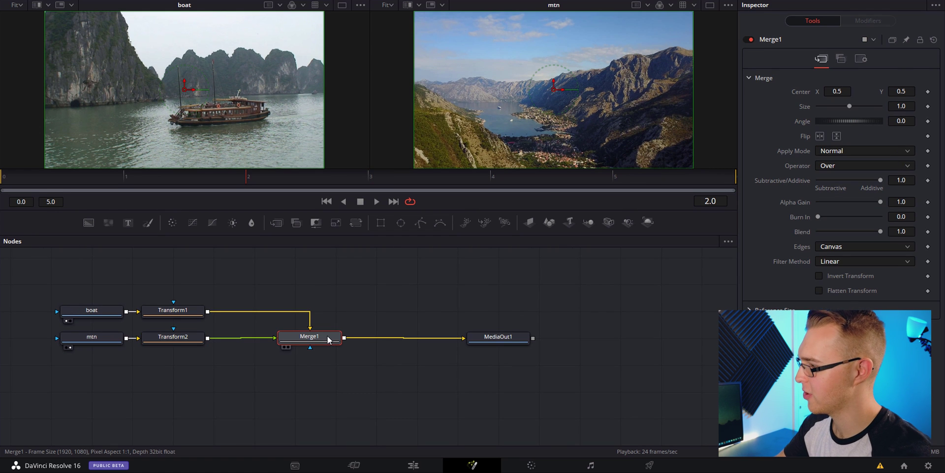
key(1)
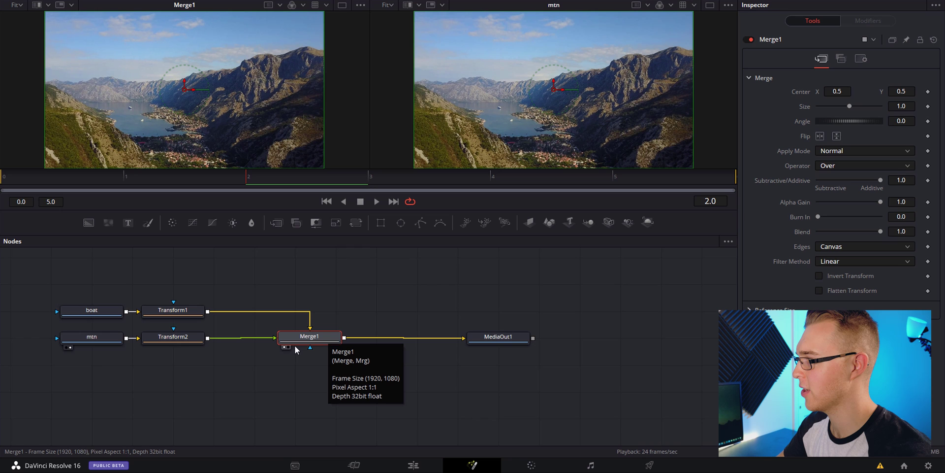
click(284, 347)
click(284, 347)
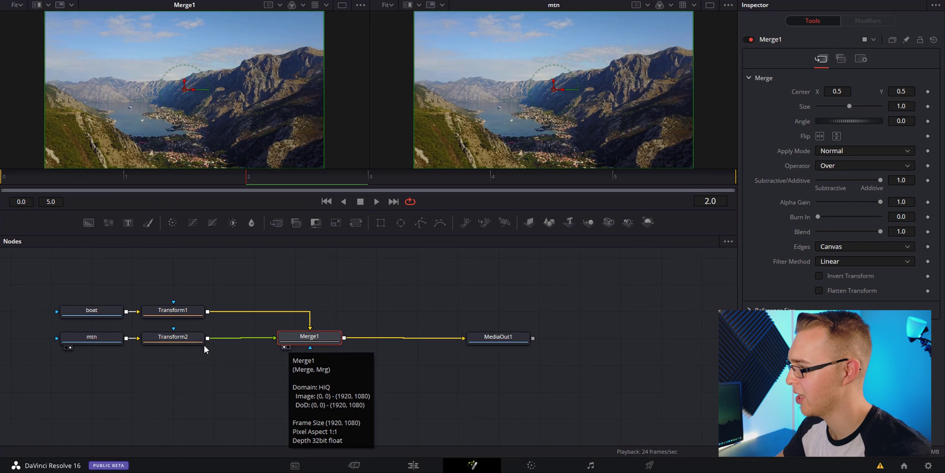
click(188, 340)
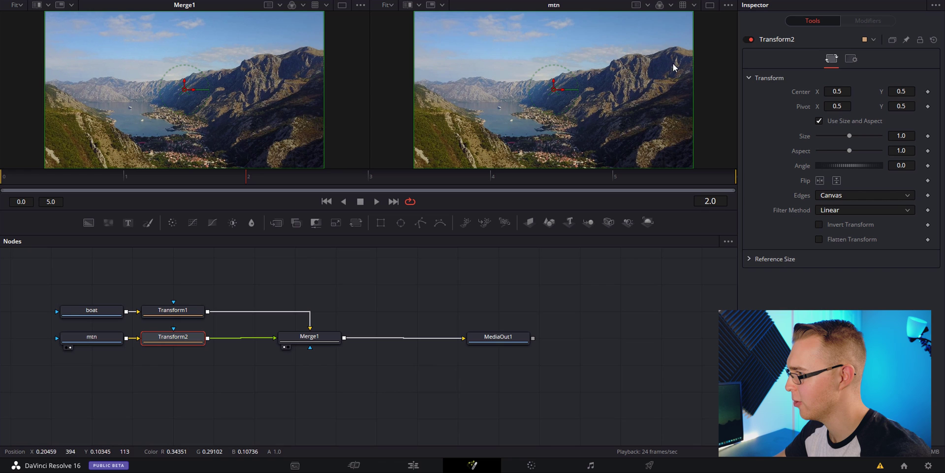
click(151, 348)
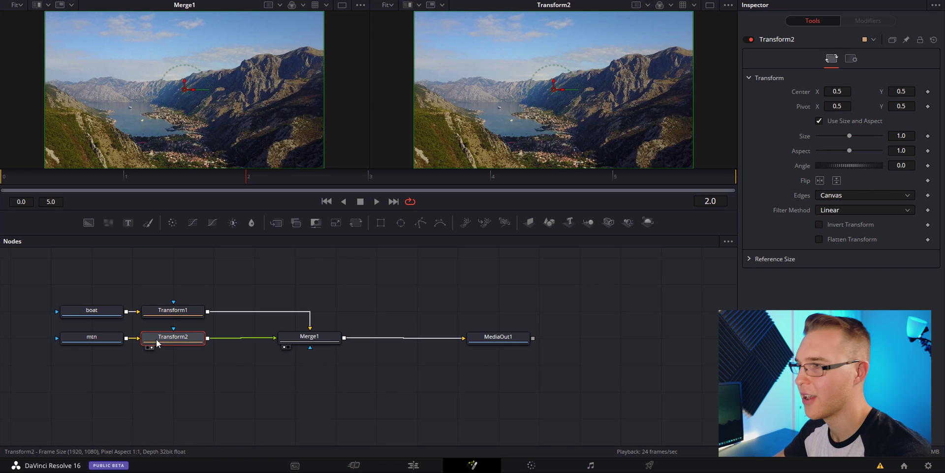
Keyframe Transform2's Center X from 0.5 at frame 0 to 1.5 at 5.0, then scrub to preview.
key(space)
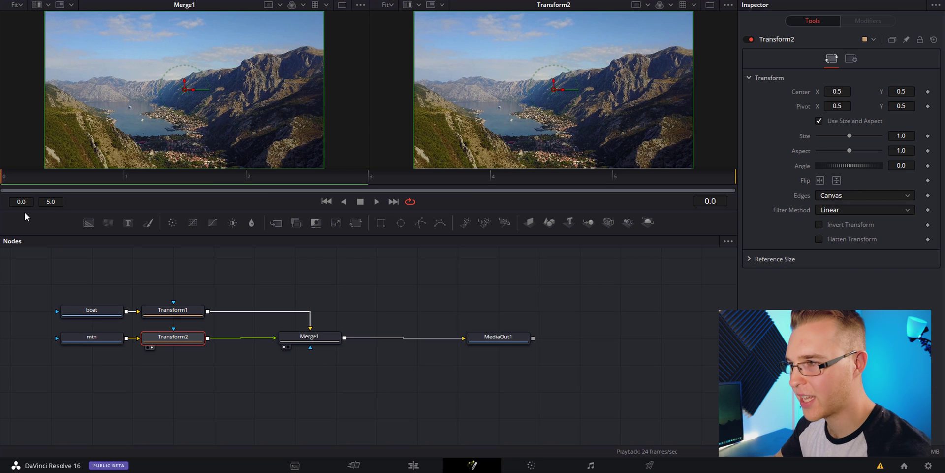
click(928, 91)
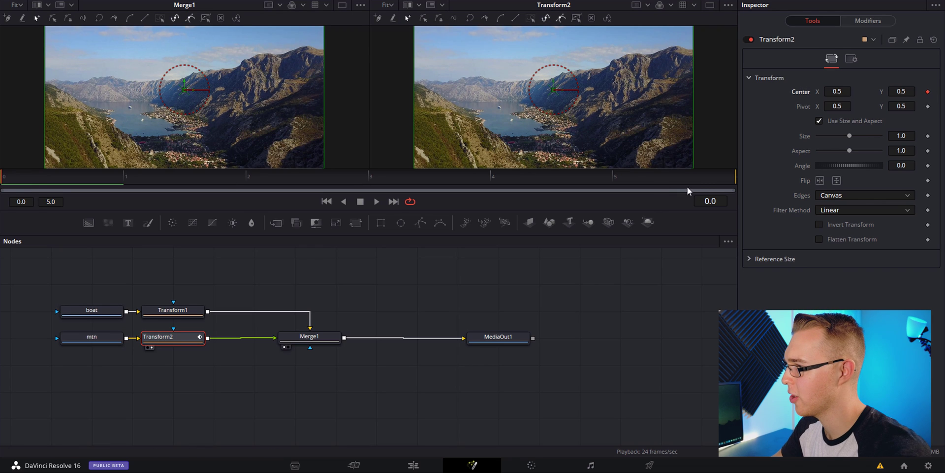
click(652, 174)
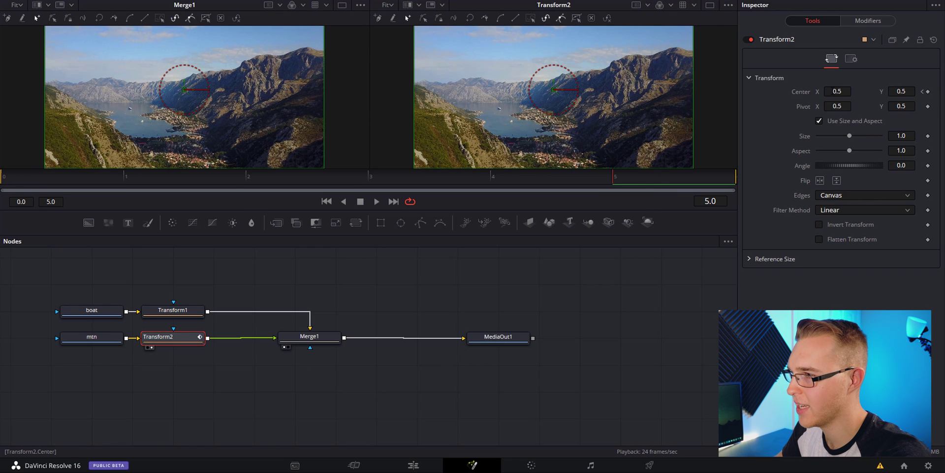
click(835, 91)
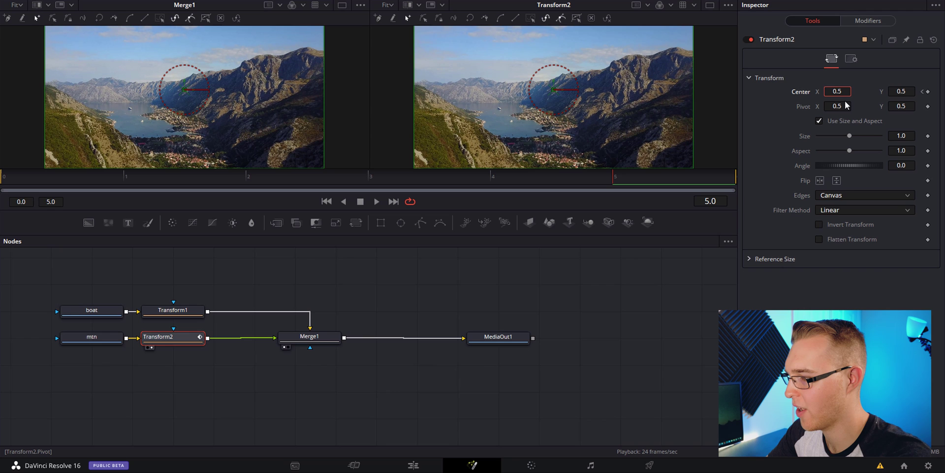
text(1)
key(Return)
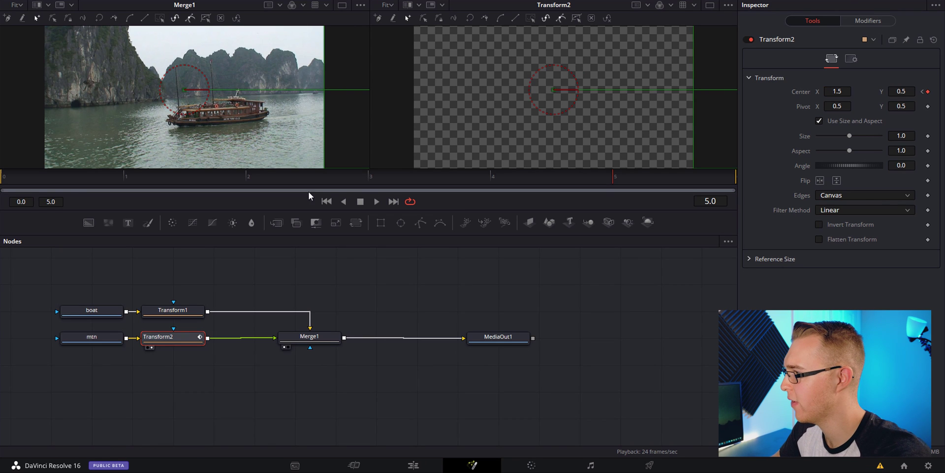
drag(31, 173, 368, 175)
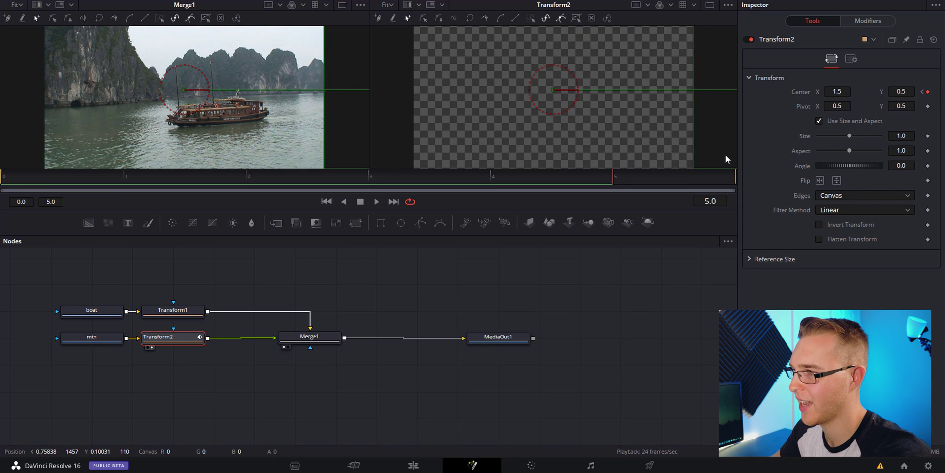
click(172, 310)
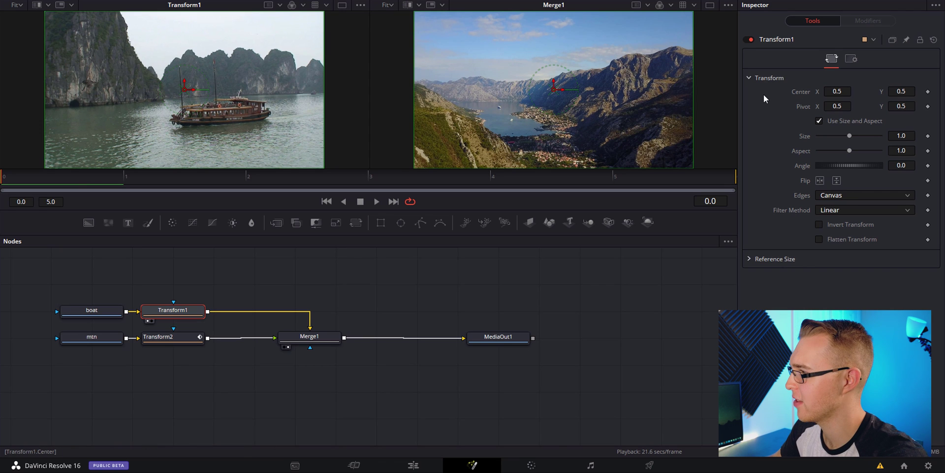
Keyframe Transform1's Center X from -0.5 at frame 0 to 0.5 at 5.0 and play it back.
click(834, 92)
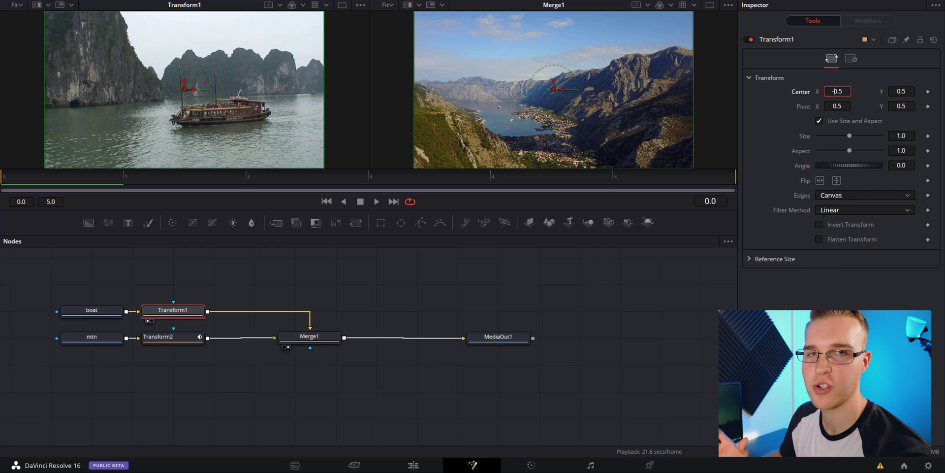
key(Return)
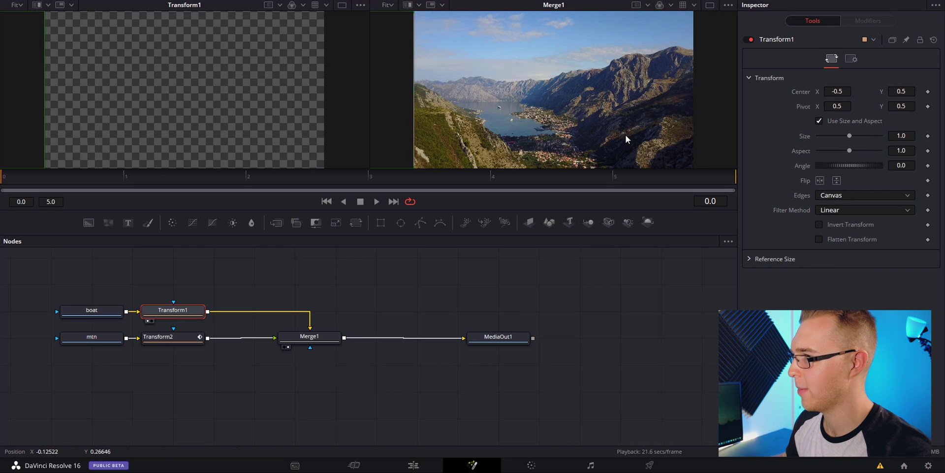
click(928, 92)
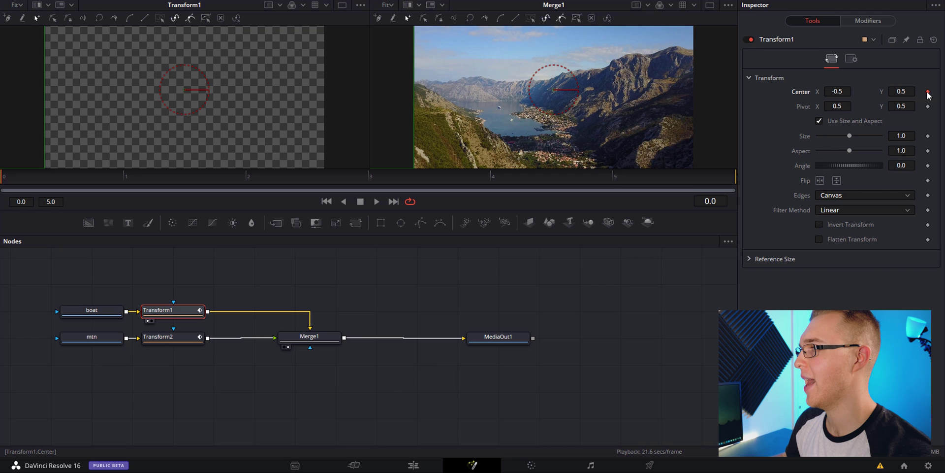
click(615, 177)
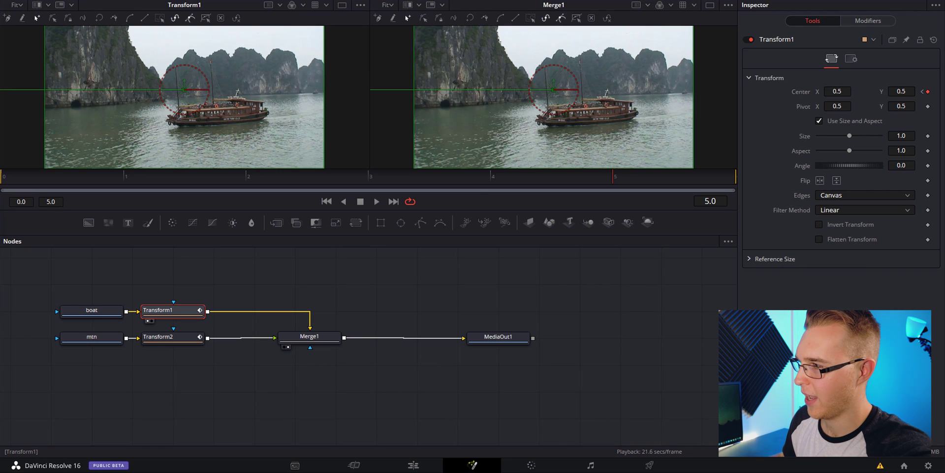
key(space)
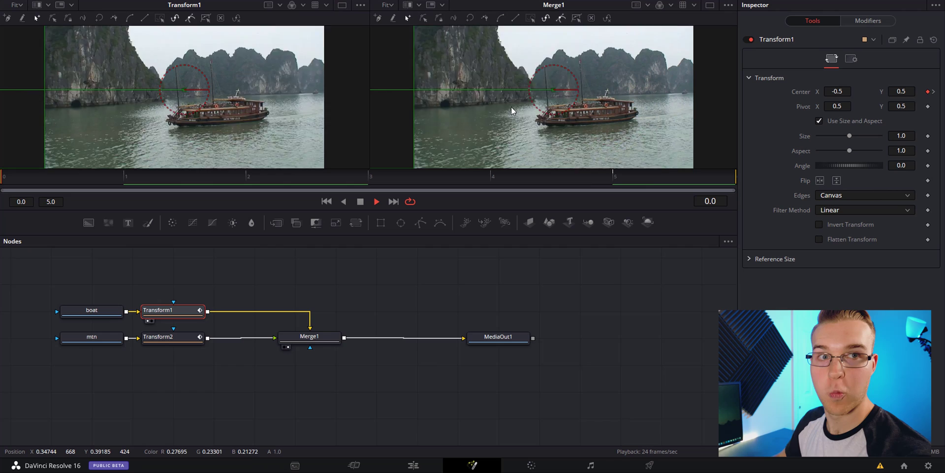
key(space)
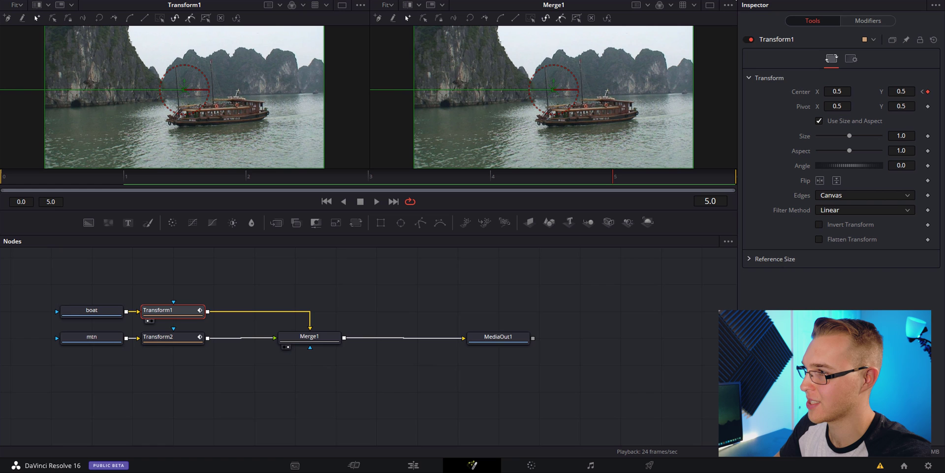
In an enlarged Spline editor, smooth both Transforms' Center keyframes into S-curves and steepen one curve's end.
key(F8)
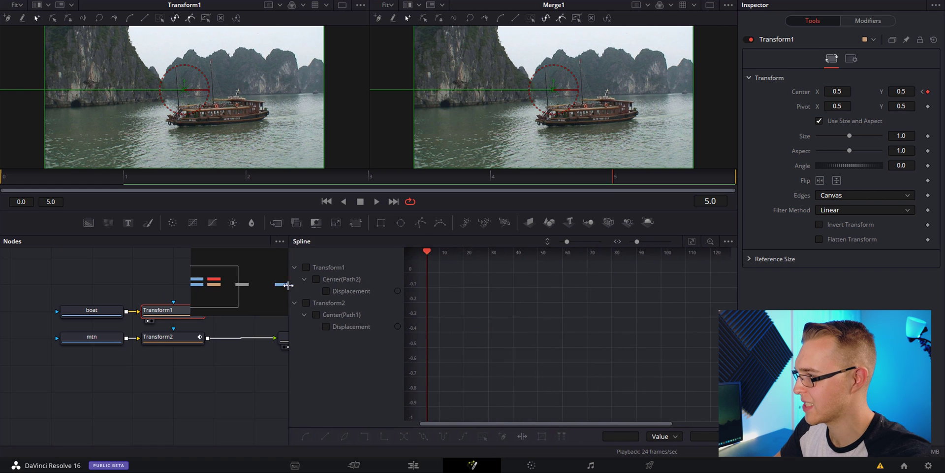
drag(458, 237, 374, 116)
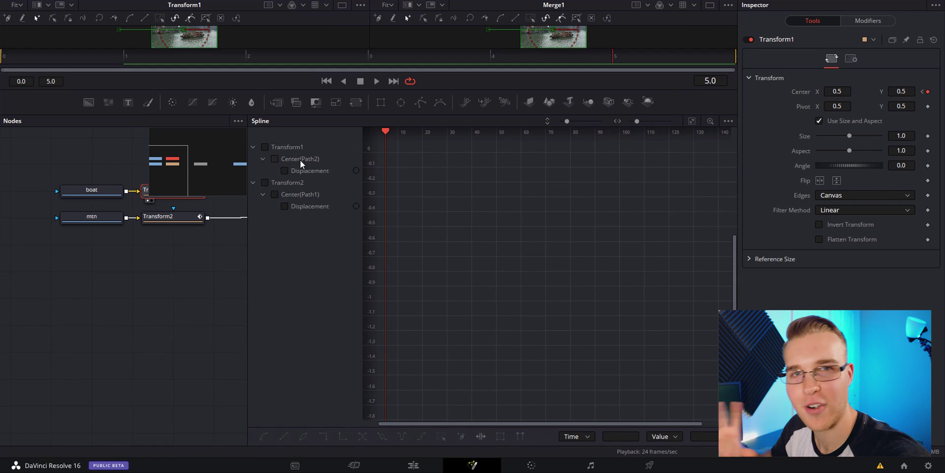
click(265, 146)
click(264, 182)
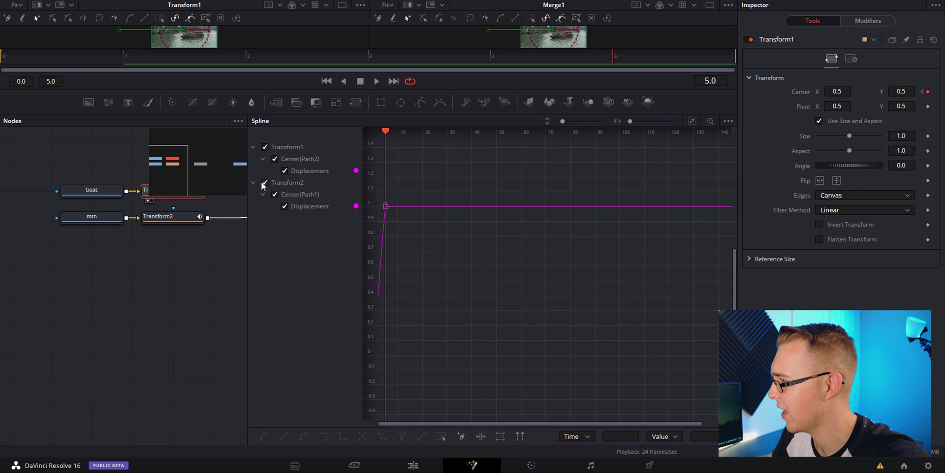
click(695, 124)
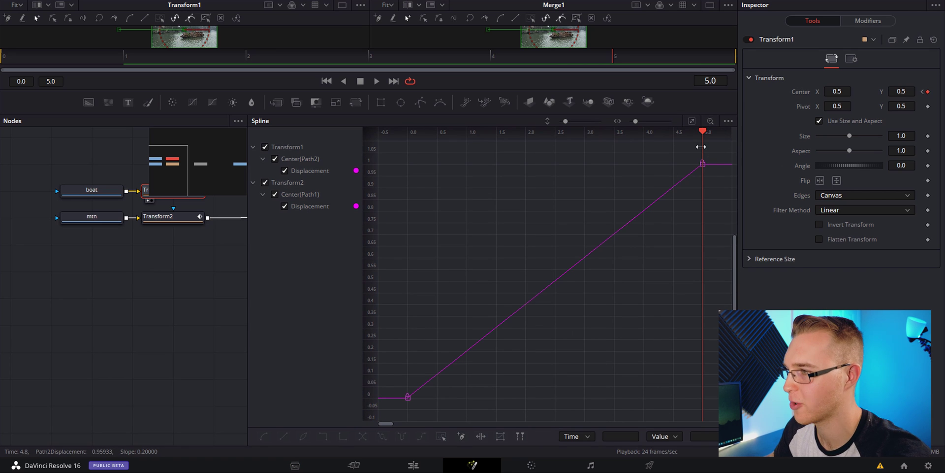
drag(713, 150, 394, 410)
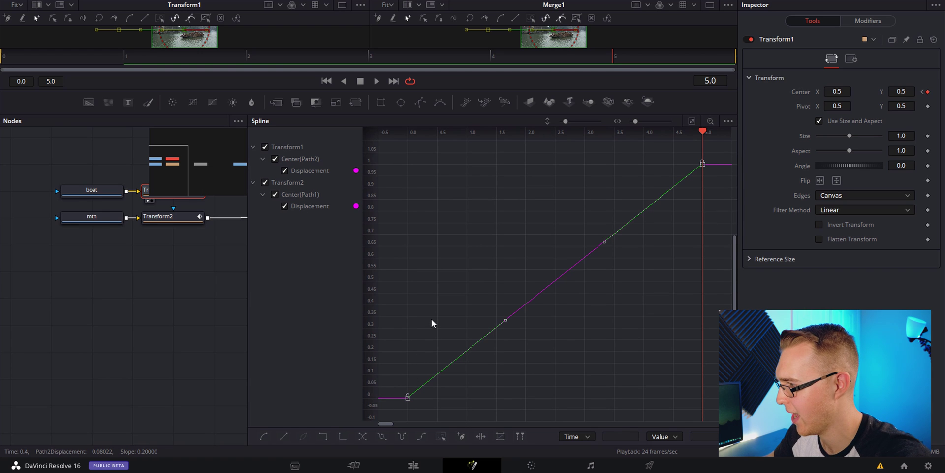
key(s)
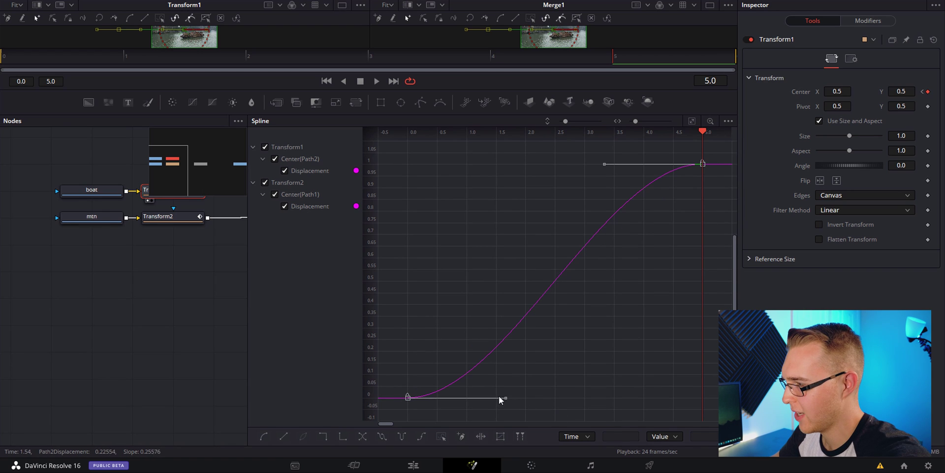
drag(504, 398, 711, 397)
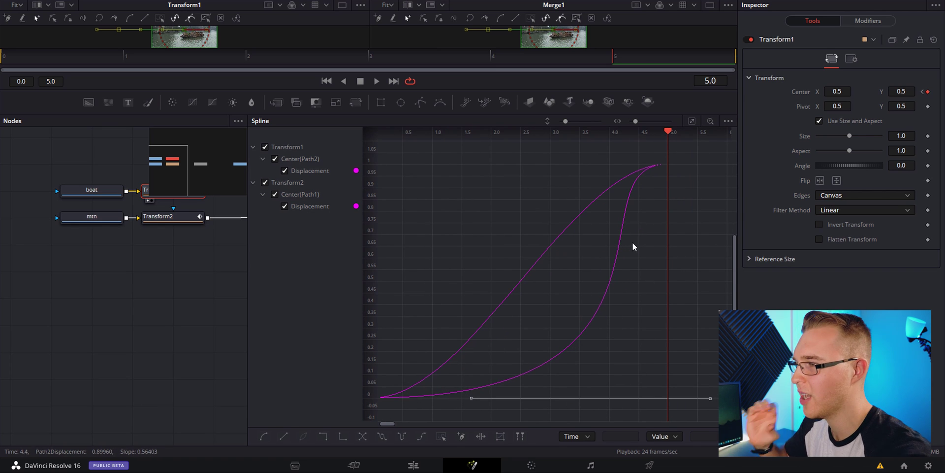
Isolate Transform2's displacement curve and drag its end keyframe's handle for a steep finish.
click(634, 192)
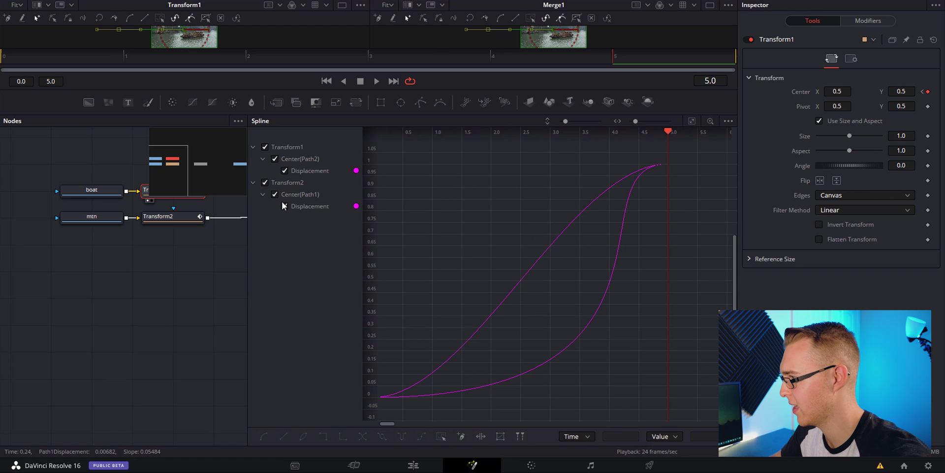
click(265, 183)
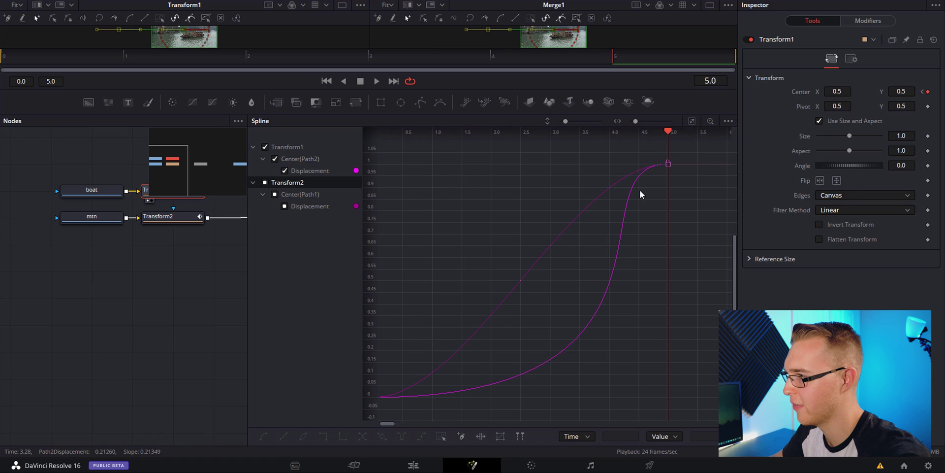
click(668, 163)
drag(570, 167, 665, 338)
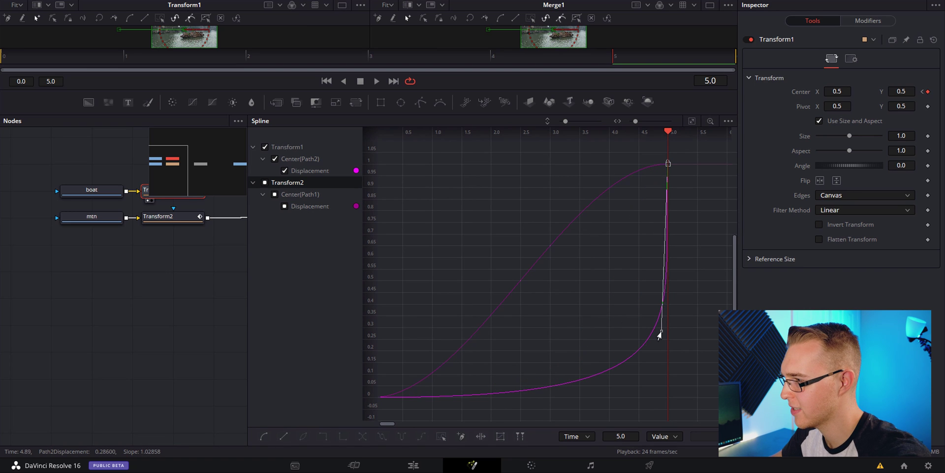
scroll(381, 397, up, 2)
scroll(459, 403, down, 2)
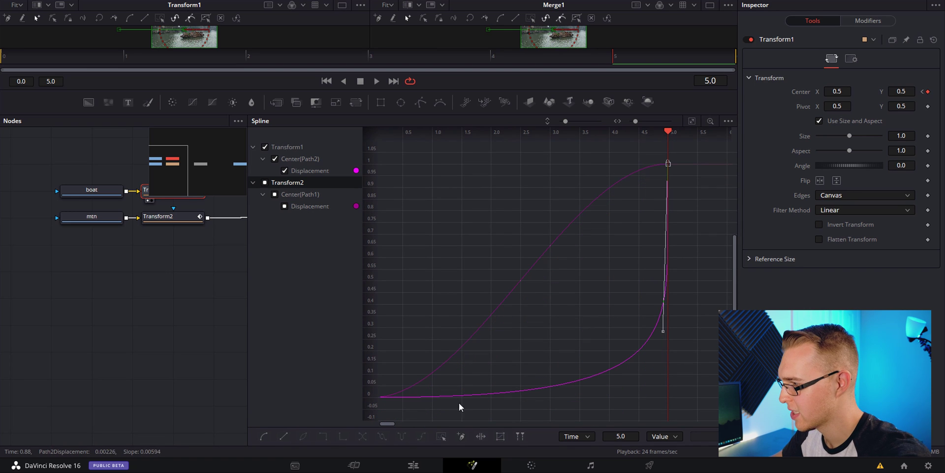
scroll(391, 425, left, 2)
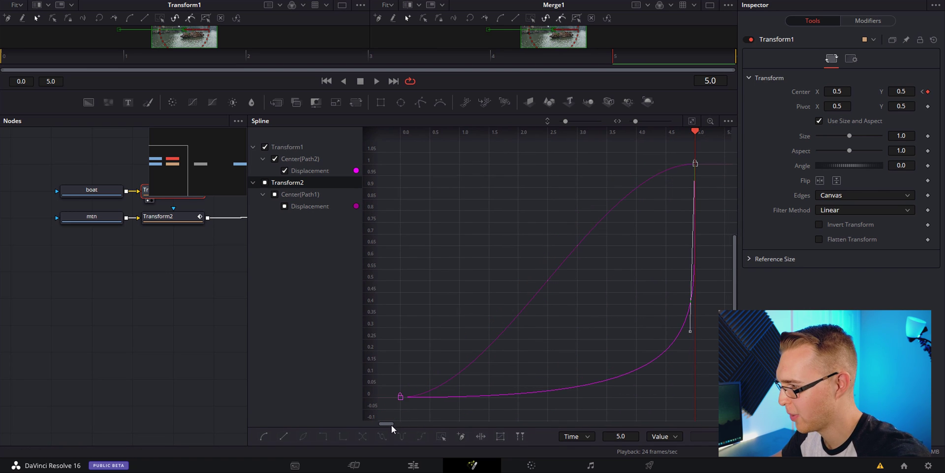
Lengthen the first keyframe's tangent for a slow start, then show both curves fitted to view.
click(400, 396)
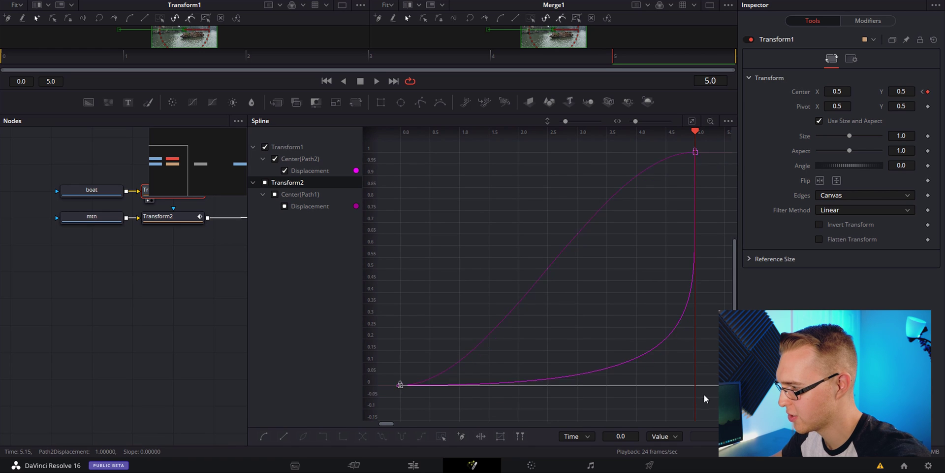
scroll(707, 391, up, 2)
click(509, 416)
drag(509, 416, 422, 380)
key(shift+s)
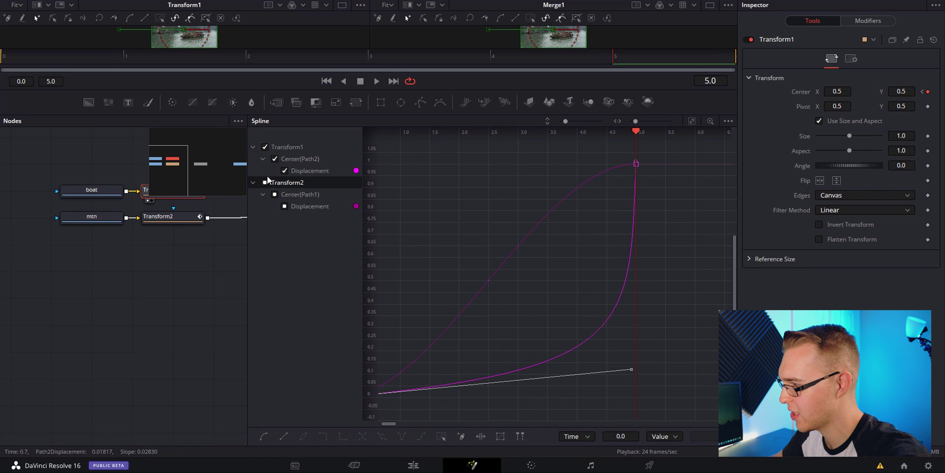
click(264, 148)
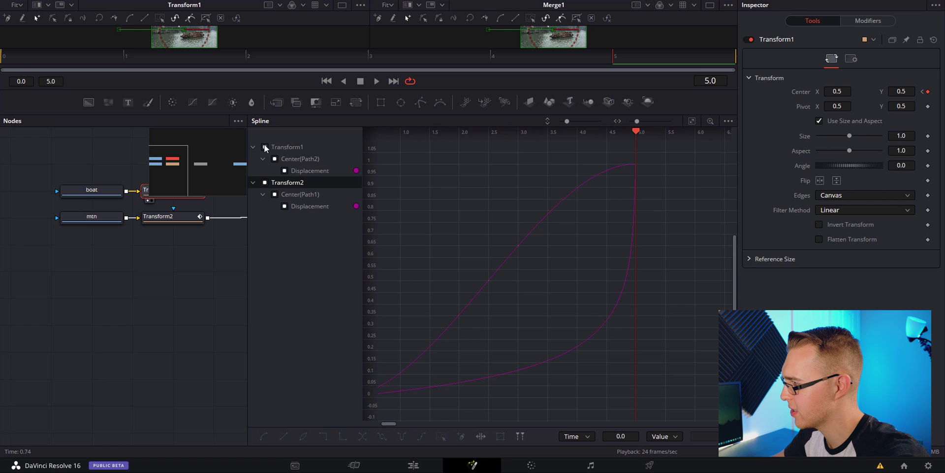
click(264, 182)
click(265, 147)
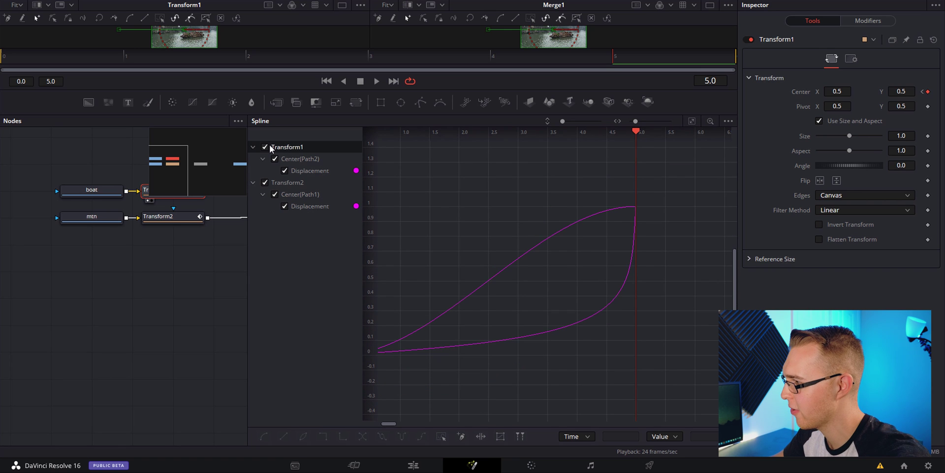
scroll(615, 226, up, 3)
scroll(639, 235, down, 2)
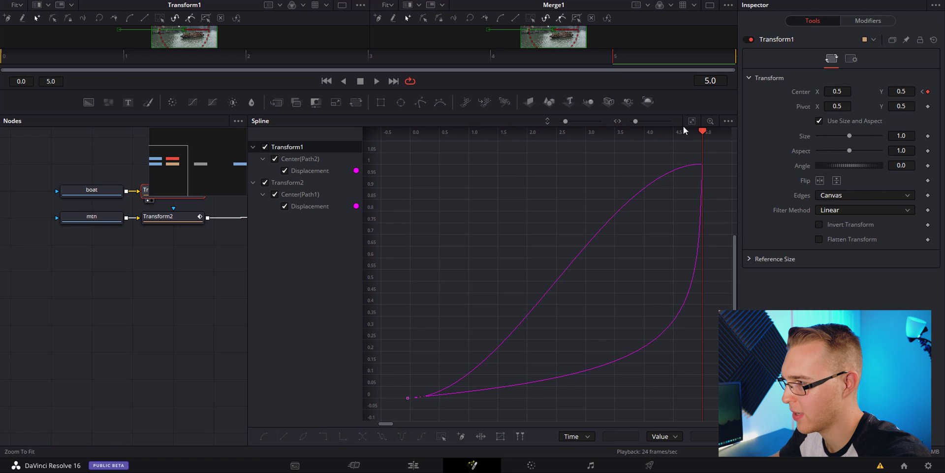
click(485, 387)
click(601, 312)
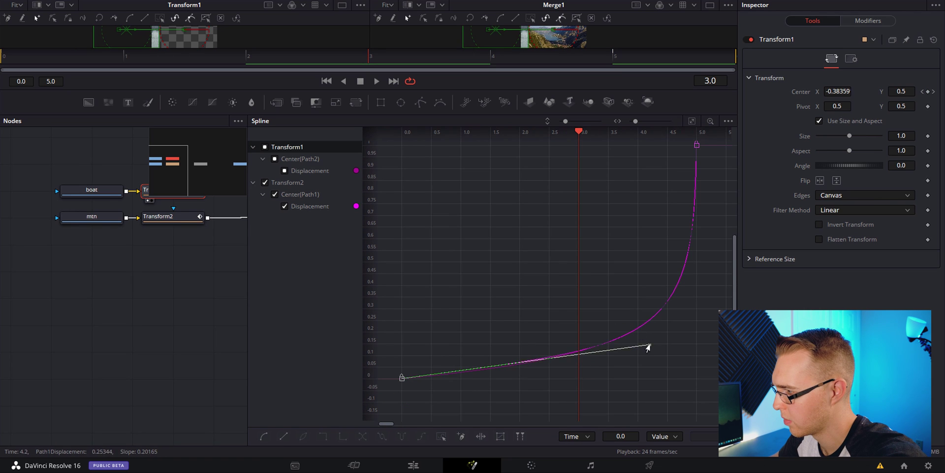
Play the eased mountain-to-boat slide on the Edit page timeline, then go back to Fusion.
drag(489, 90, 478, 282)
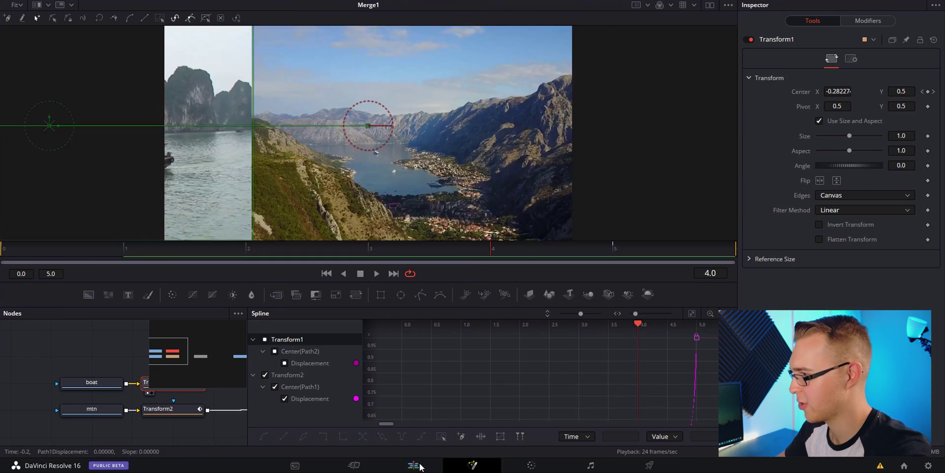
click(413, 465)
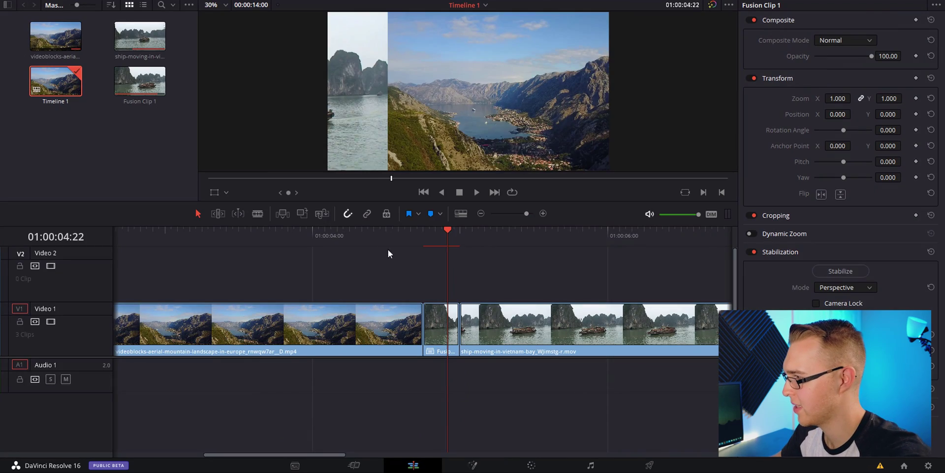
click(383, 234)
key(space)
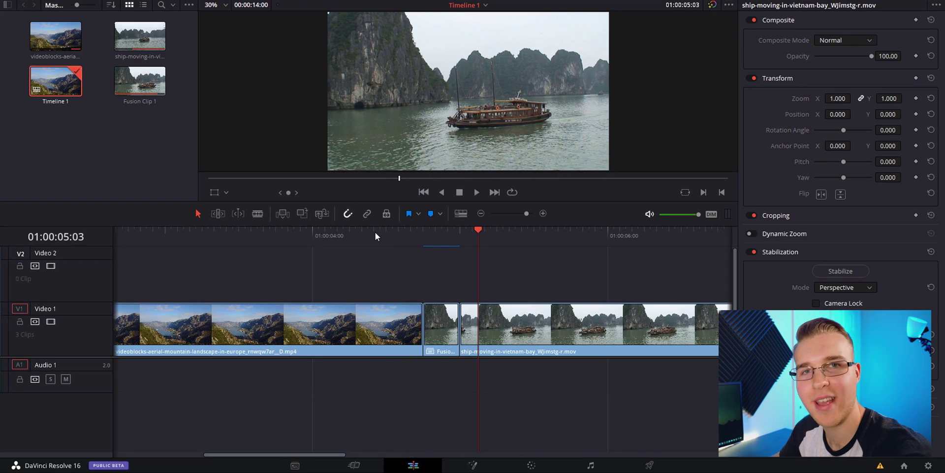
click(464, 465)
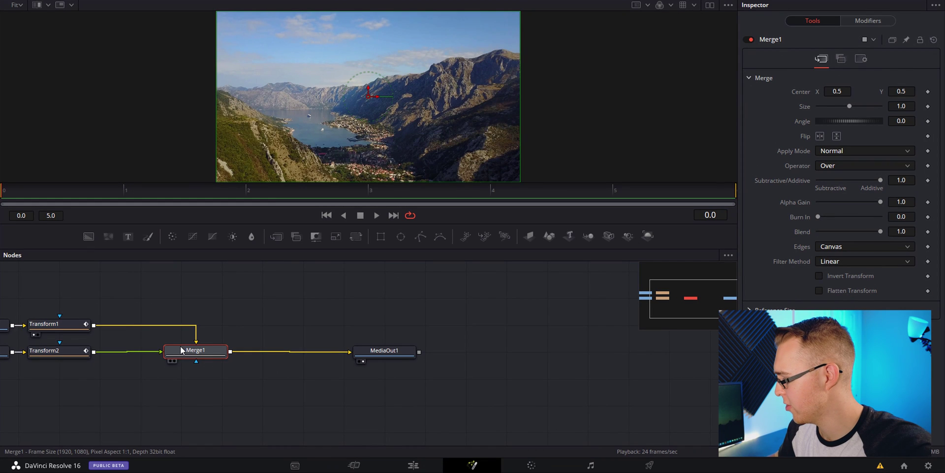
Insert a Directional Blur node after Merge1 by searching 'directional Blur' in Select Tool.
key(shift+space)
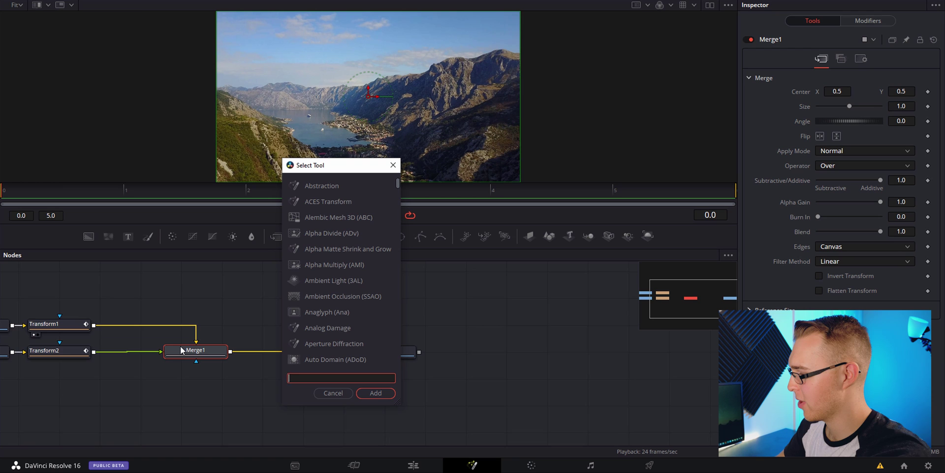
text(dire)
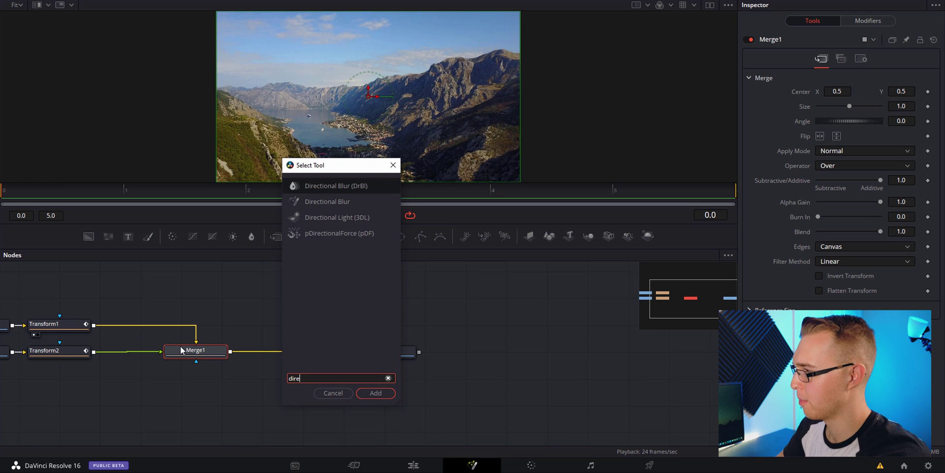
text(ctional Blur)
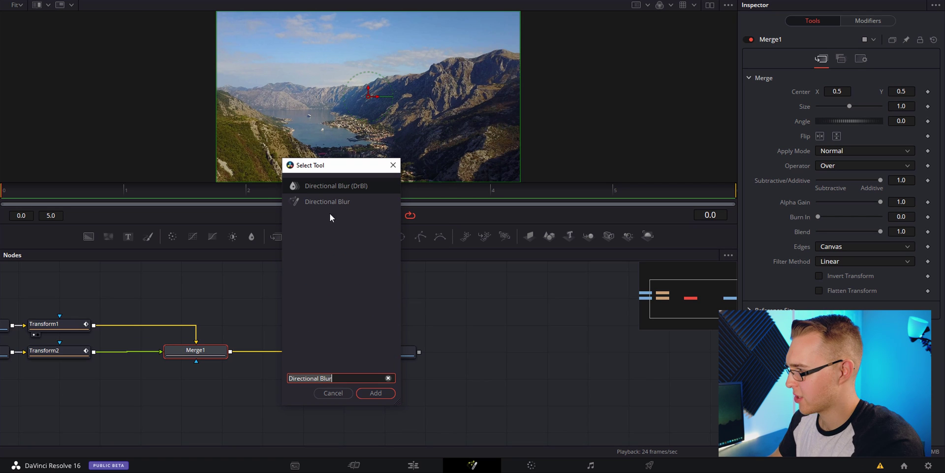
click(379, 395)
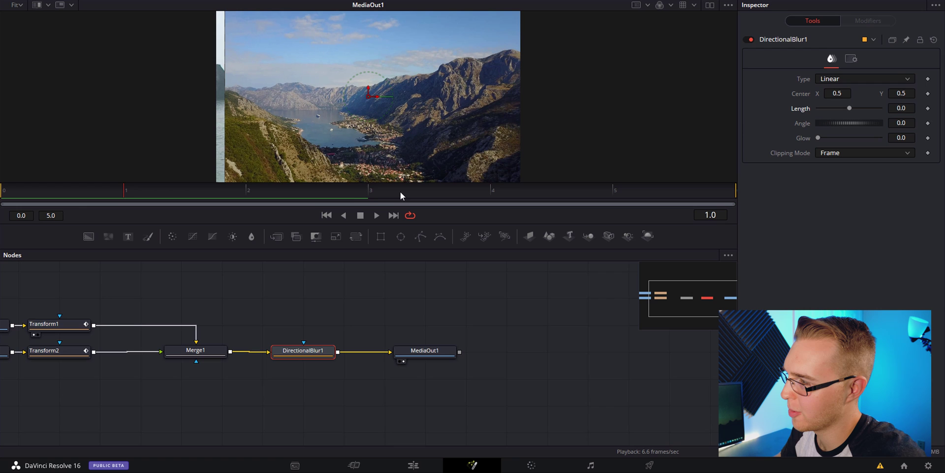
Keyframe DirectionalBlur1's Length from frame 2 up to 0.1 at 5.0, then return to the Edit page.
click(268, 200)
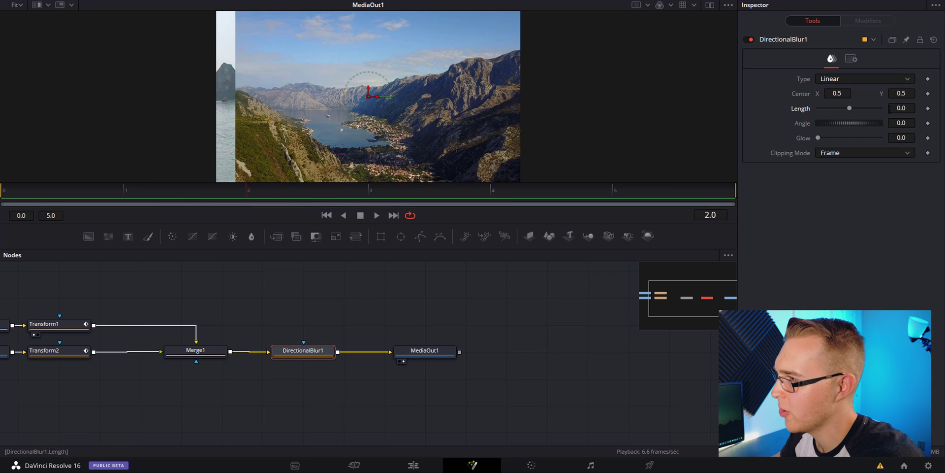
click(928, 108)
click(620, 191)
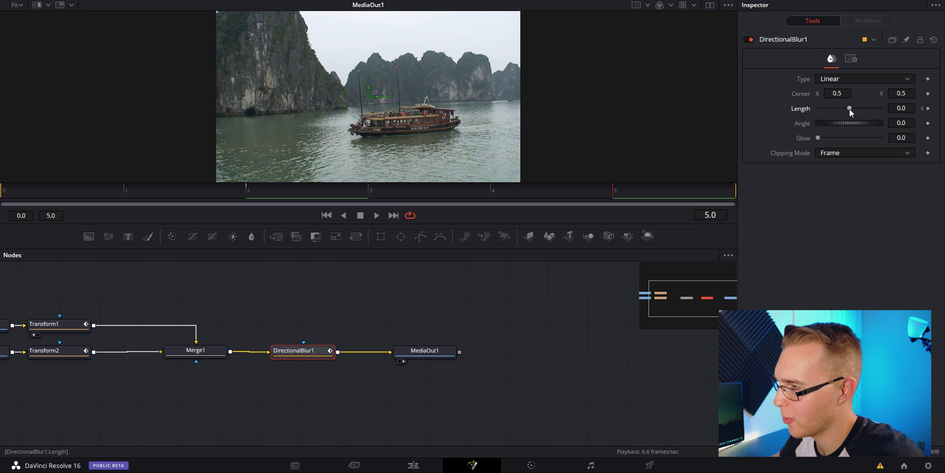
drag(849, 108, 871, 109)
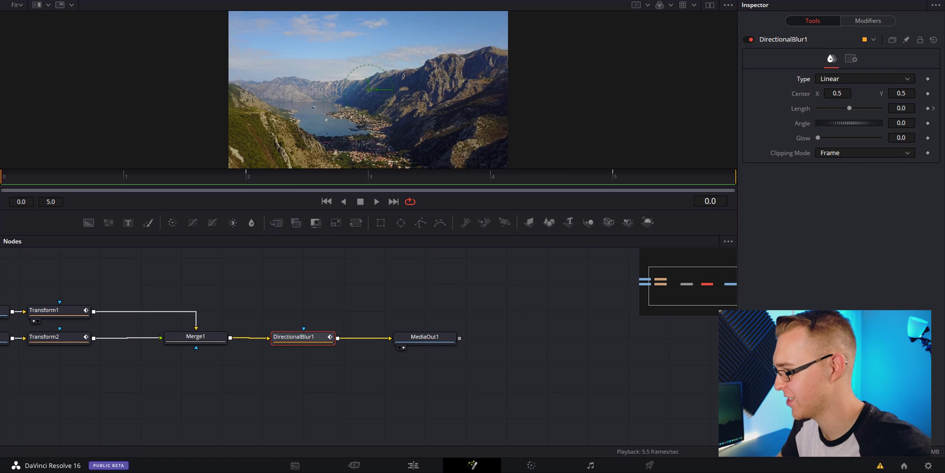
click(424, 466)
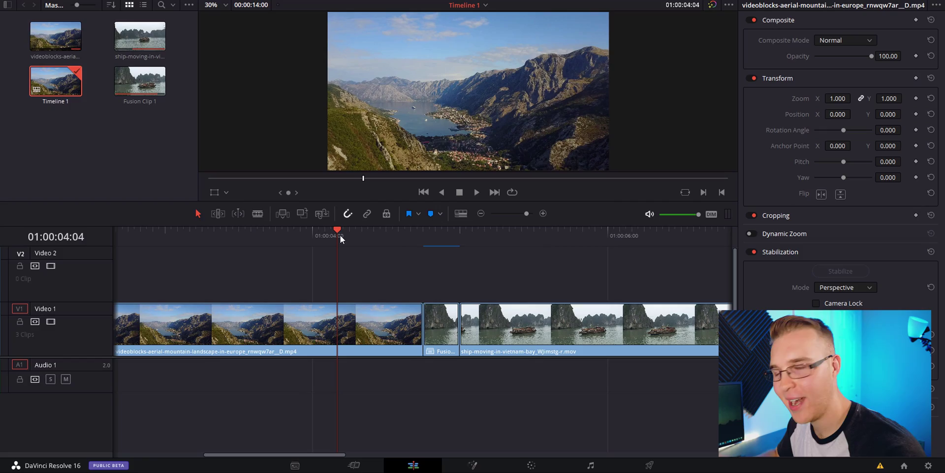